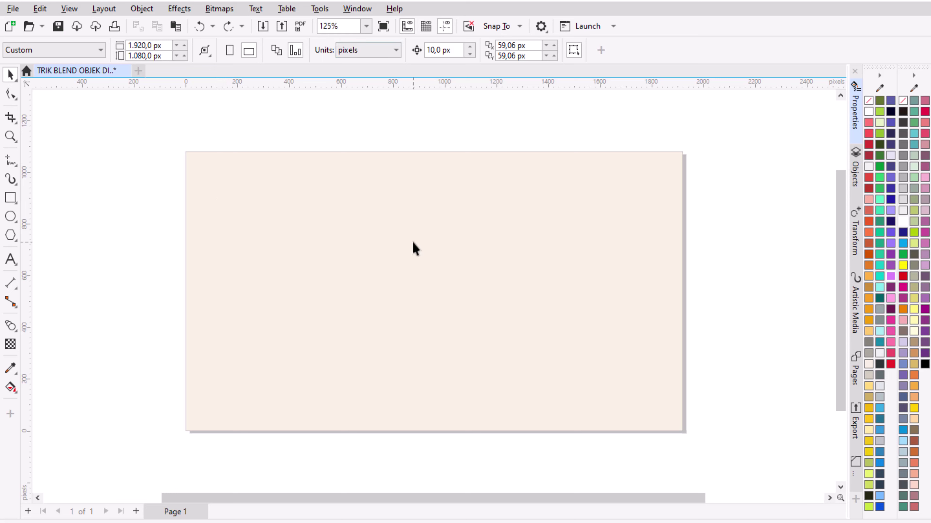
- Add a capital letter X as artistic text near the page centre and set its font to Arial Rounded MT Bold
click(11, 259)
click(439, 275)
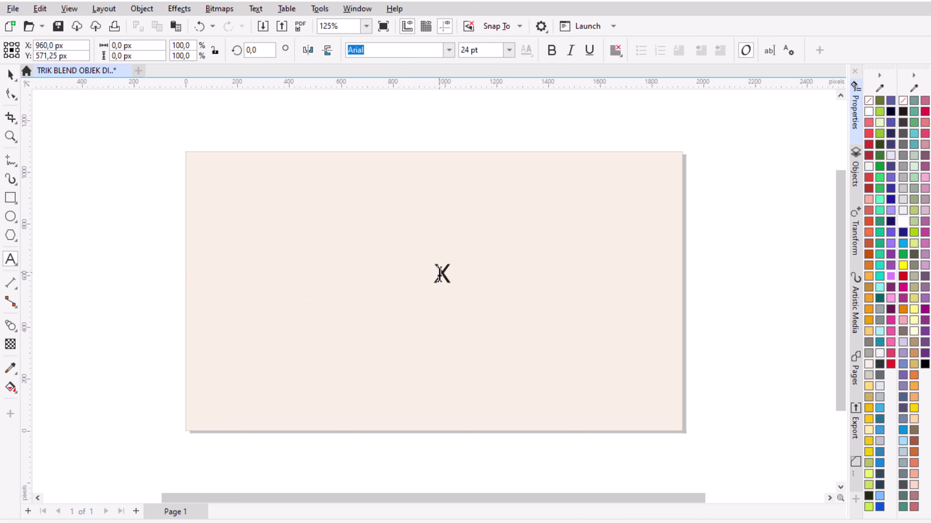
key(ctrl+space)
click(448, 52)
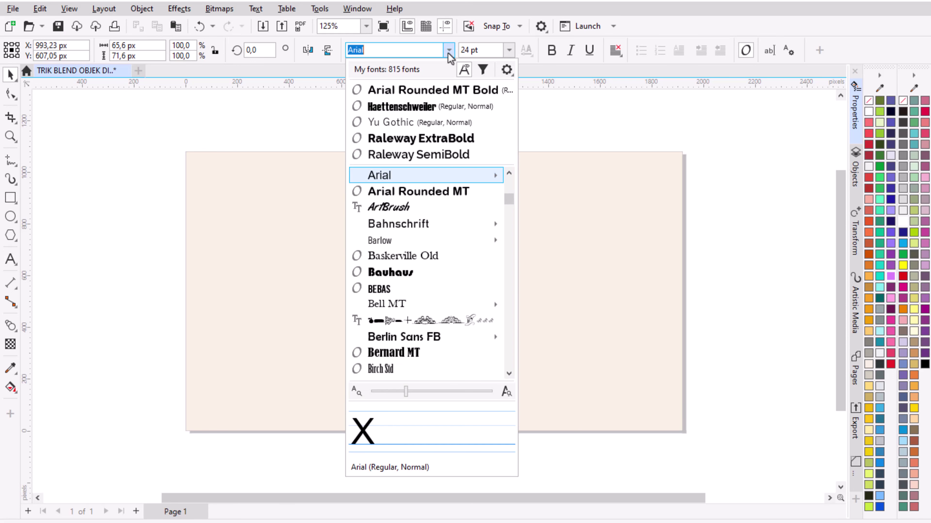
click(447, 93)
- Enlarge the X to about 530 by 692 px, then convert it to curves centred on the page
drag(456, 290, 526, 370)
key(ctrl+q)
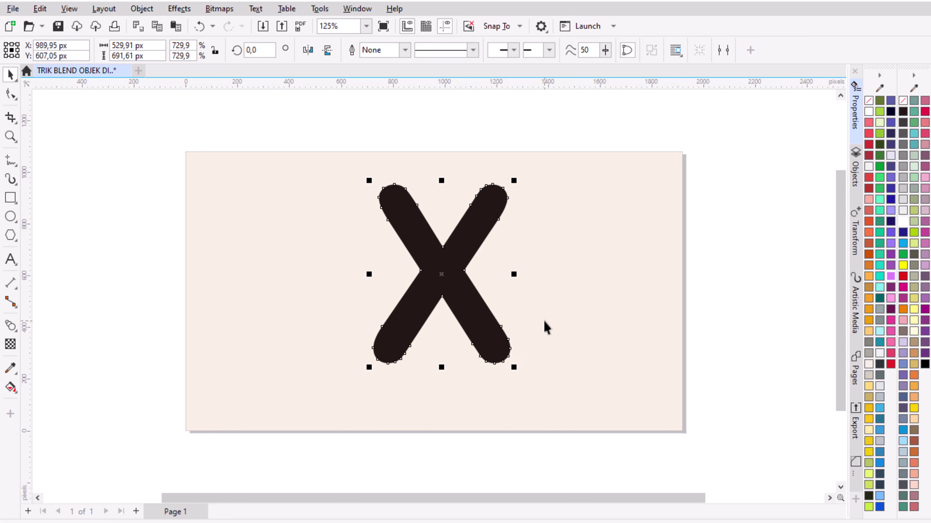
key(p)
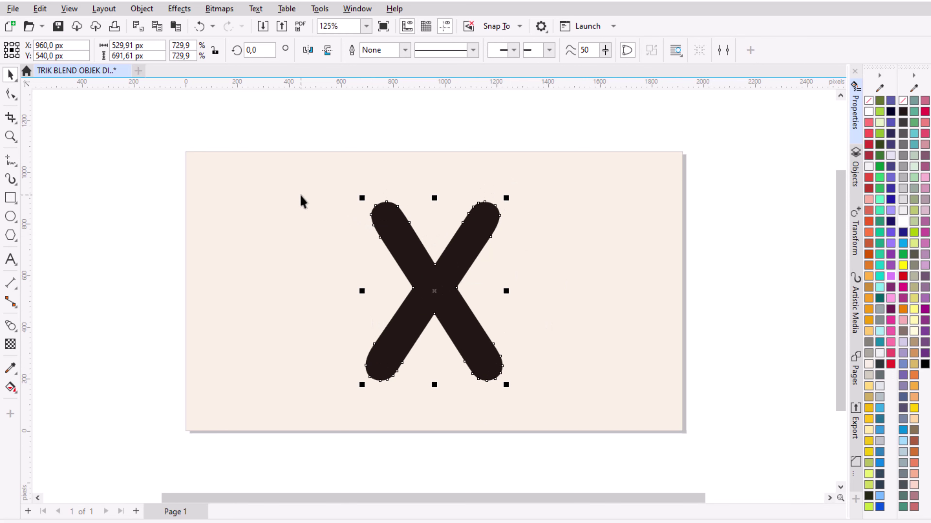
- Break the X curve at its left inner node and pull the upper loose end up along the stroke to open a gap
click(10, 94)
scroll(425, 310, up, 1)
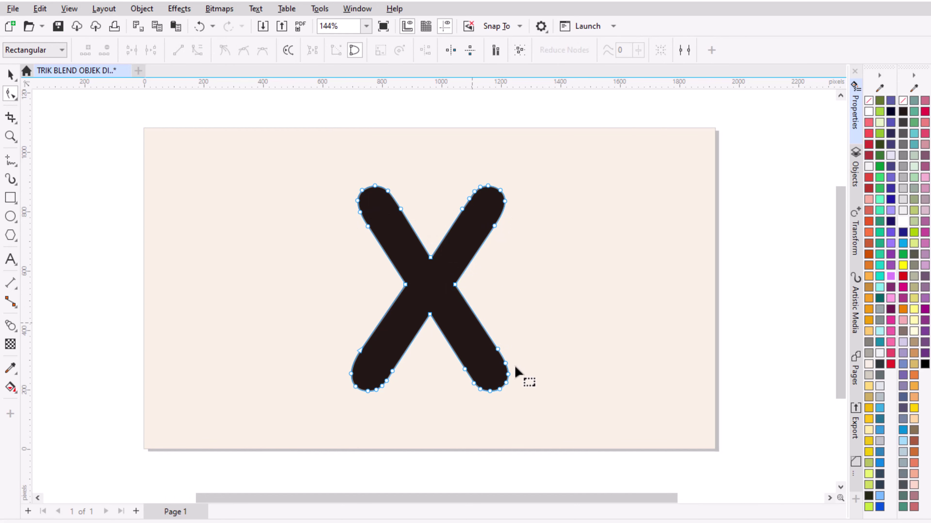
scroll(421, 297, up, 5)
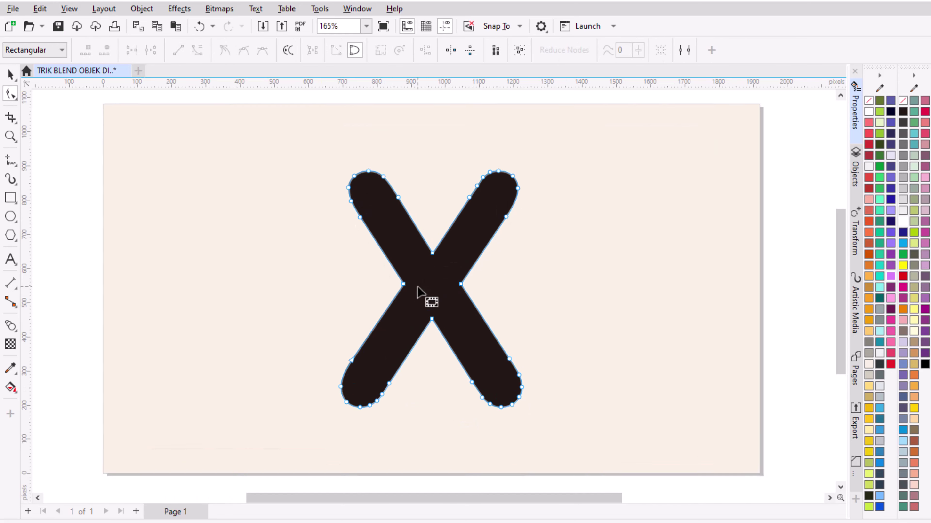
drag(369, 262, 409, 301)
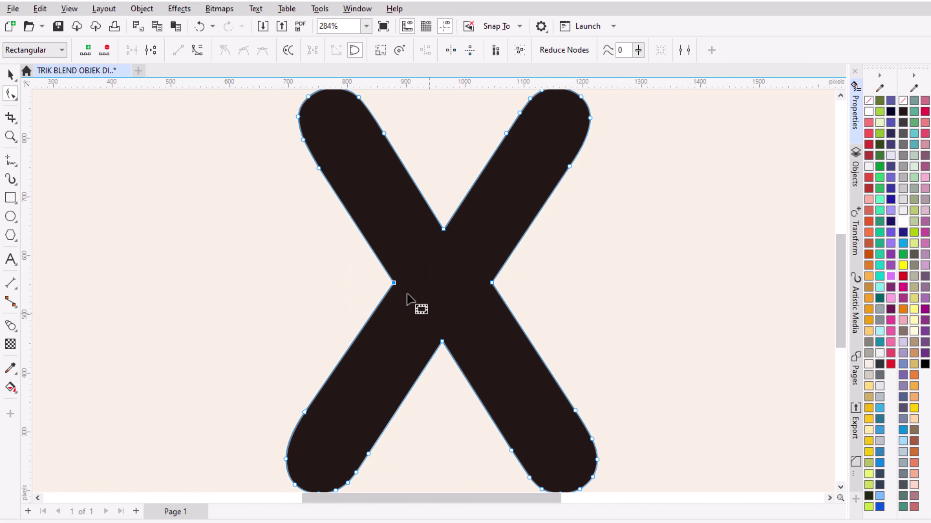
click(151, 50)
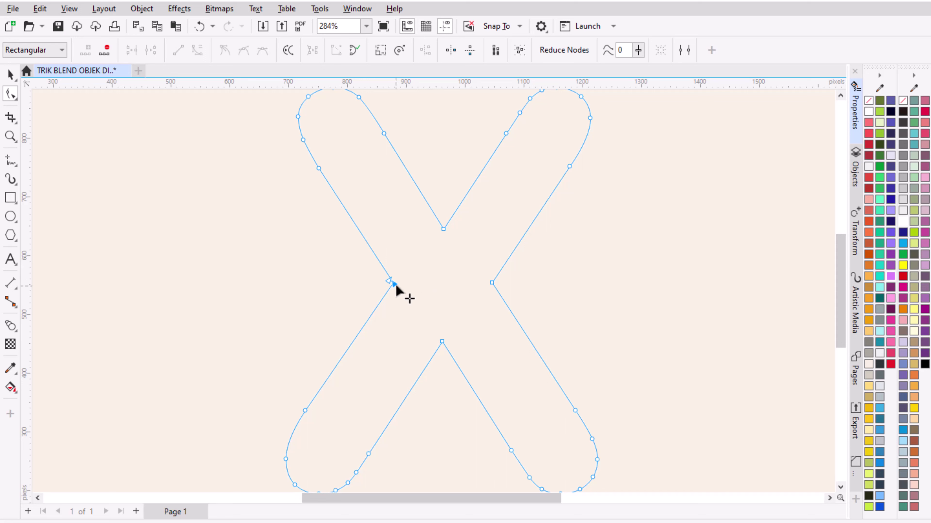
drag(393, 284, 367, 240)
- Give the opened X curve a thin dark grey outline
key(space)
scroll(365, 225, down, 3)
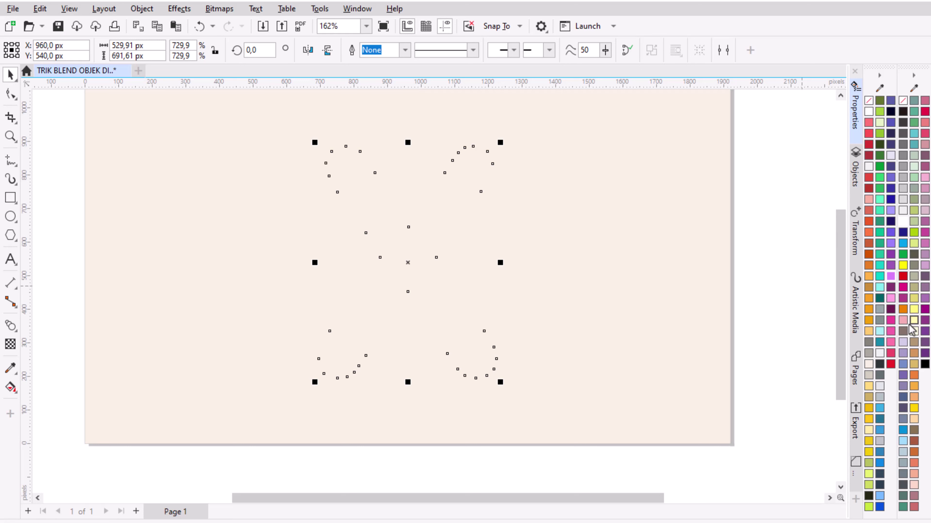
right_click(883, 380)
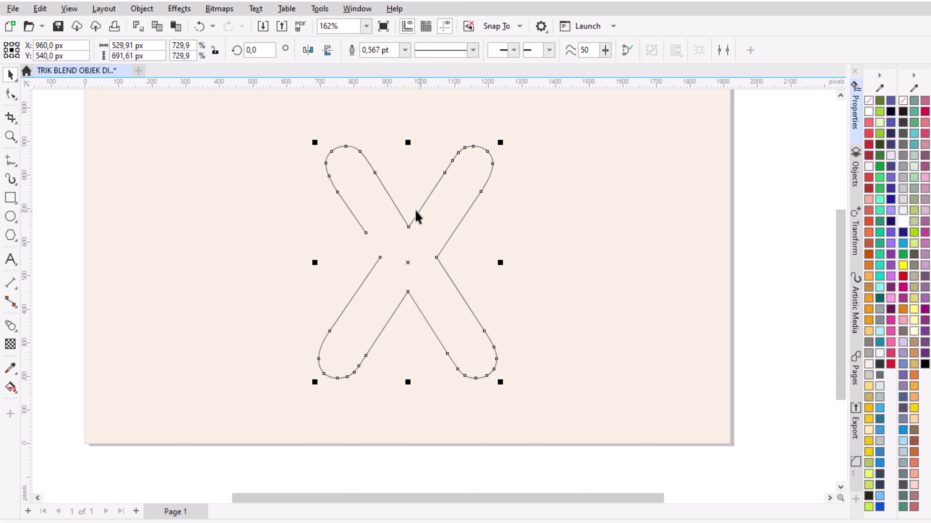
- Draw a circle about 43 px in diameter on the empty area left of the gap in the X
click(17, 223)
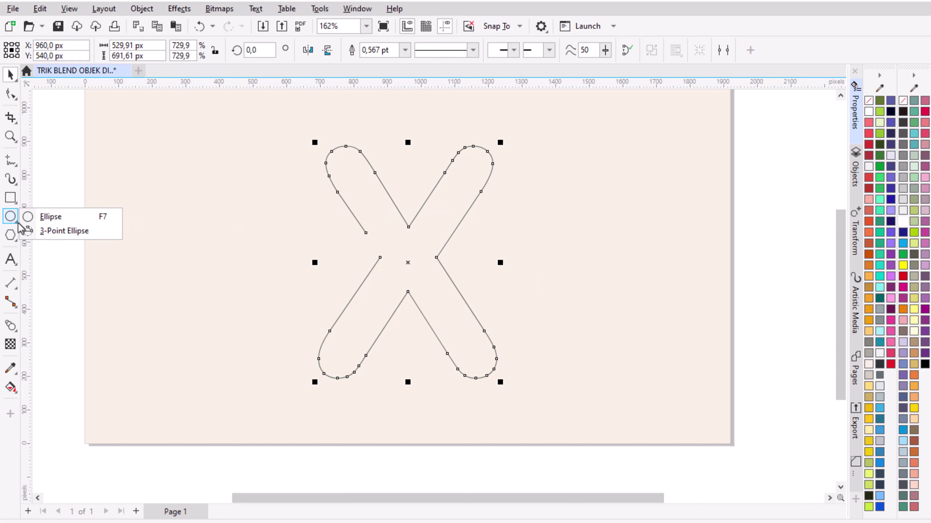
click(62, 217)
scroll(364, 239, up, 1)
scroll(365, 238, up, 2)
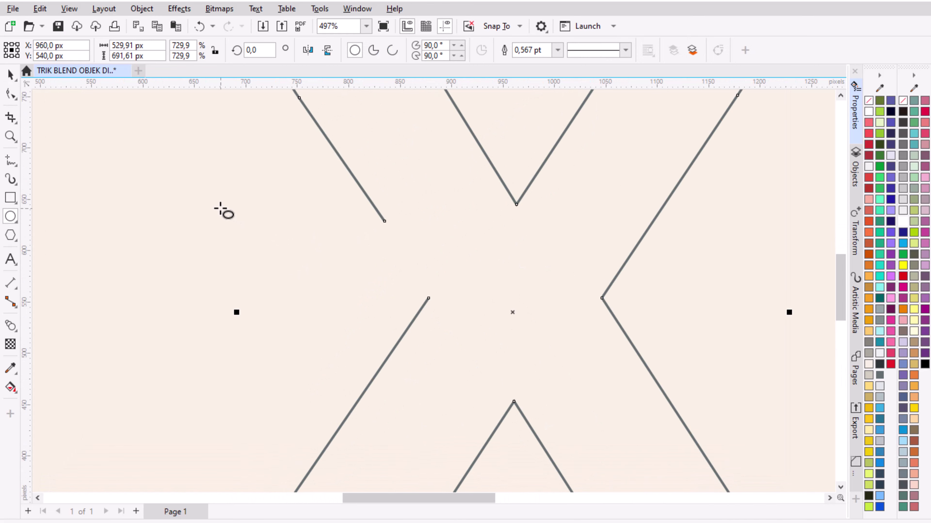
drag(216, 204, 268, 256)
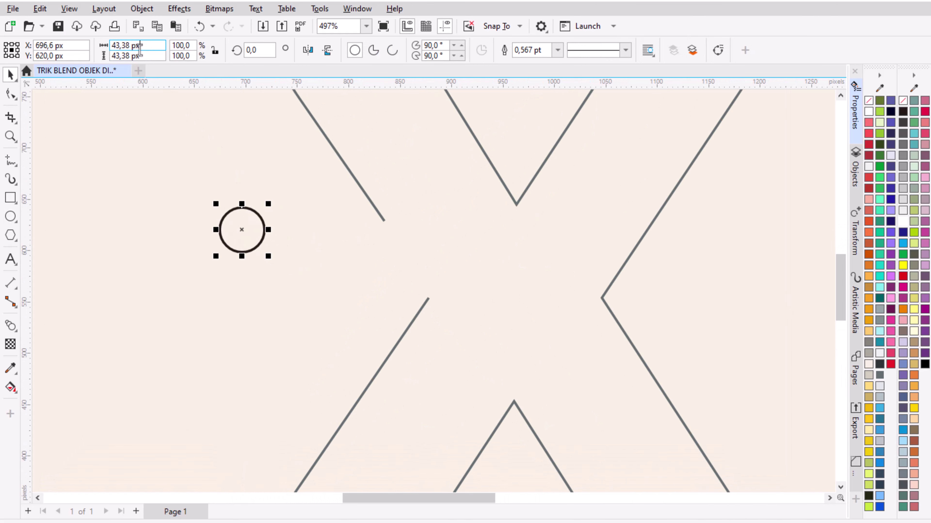
- Set the circle's width and height to 50 px
drag(145, 45, 94, 44)
text(50)
key(Tab)
text(50)
key(Return)
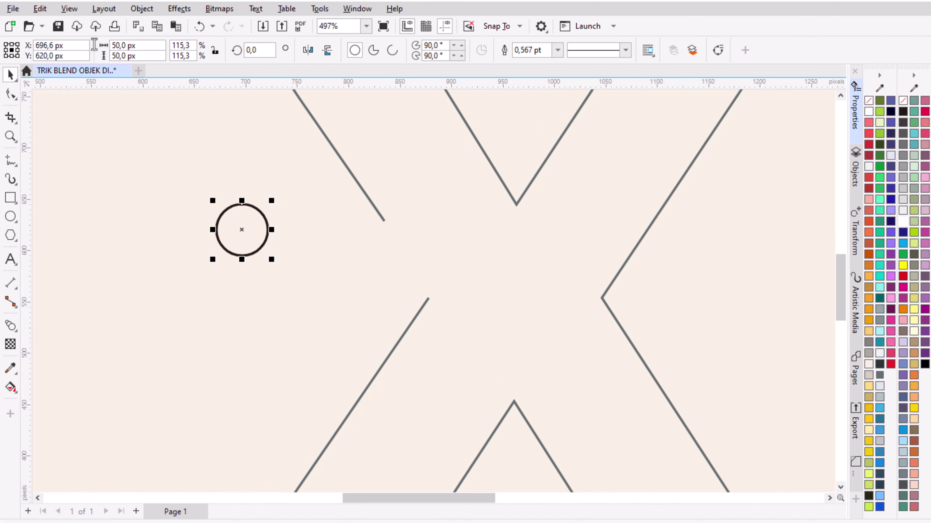
- Fill the circle with a horizontal gradient from turquoise at its left to violet at its right, and remove its outline
scroll(268, 230, up, 1)
key(g)
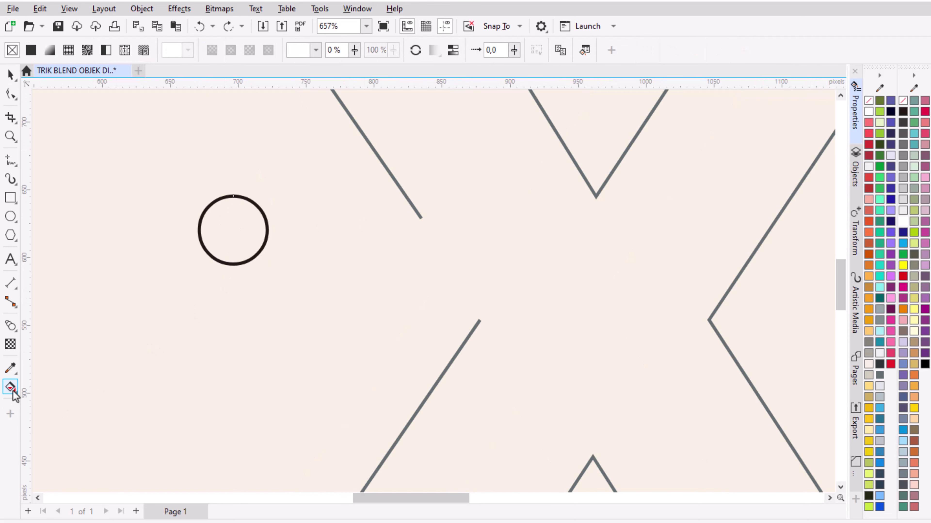
drag(204, 232, 267, 231)
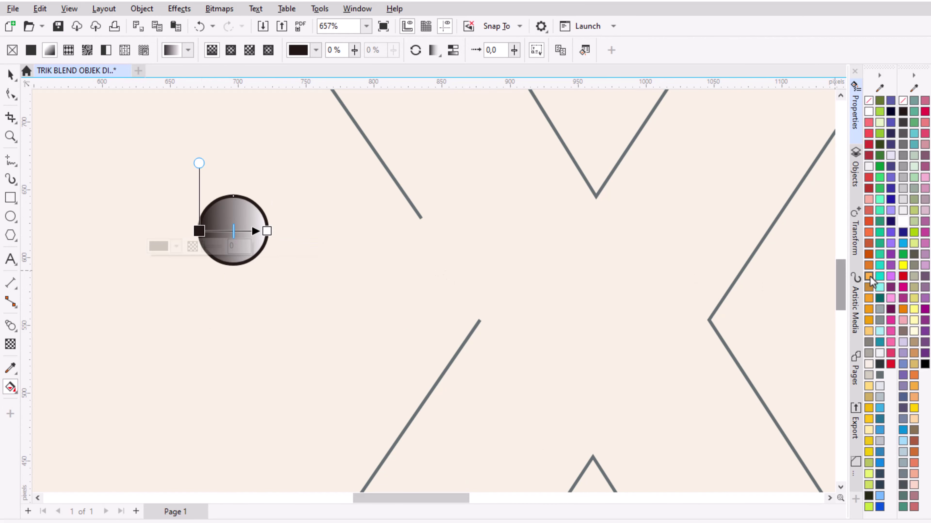
click(880, 276)
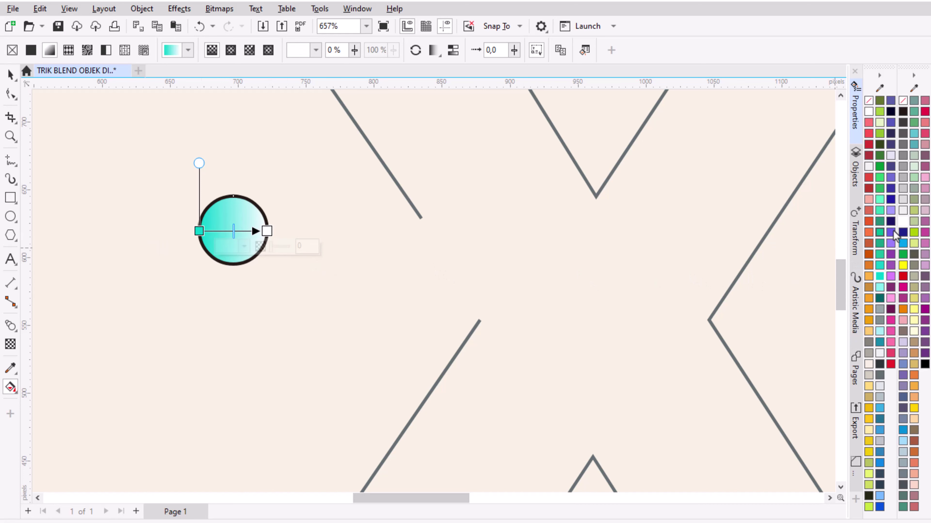
click(891, 178)
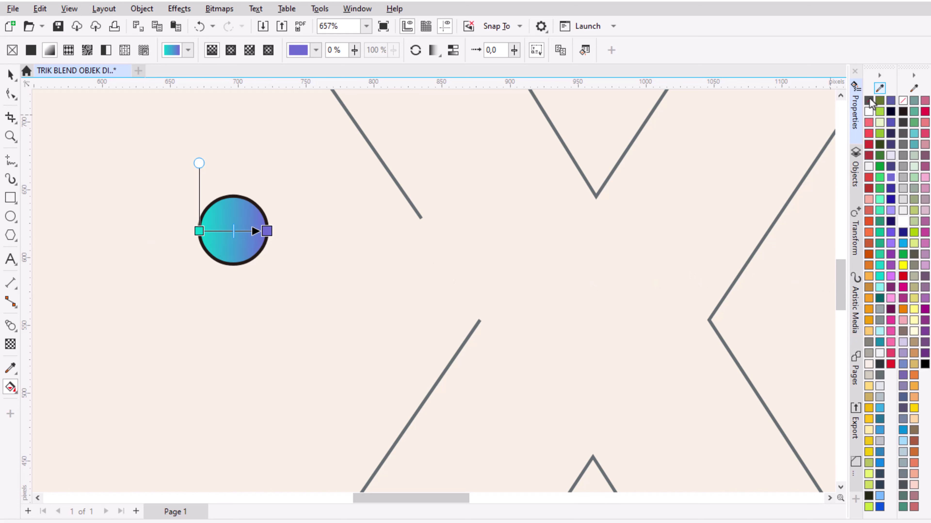
right_click(870, 99)
- Centre the gradient circle on the upper loose end of the X curve and a copy on the lower loose end
key(space)
drag(229, 231, 480, 320)
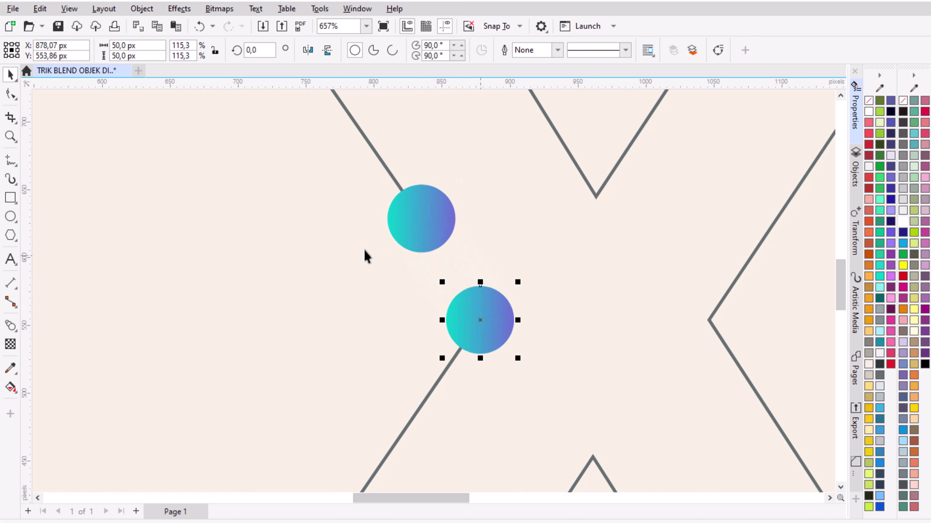
- Blend the upper gradient circle into the lower one
scroll(364, 254, down, 3)
key(w)
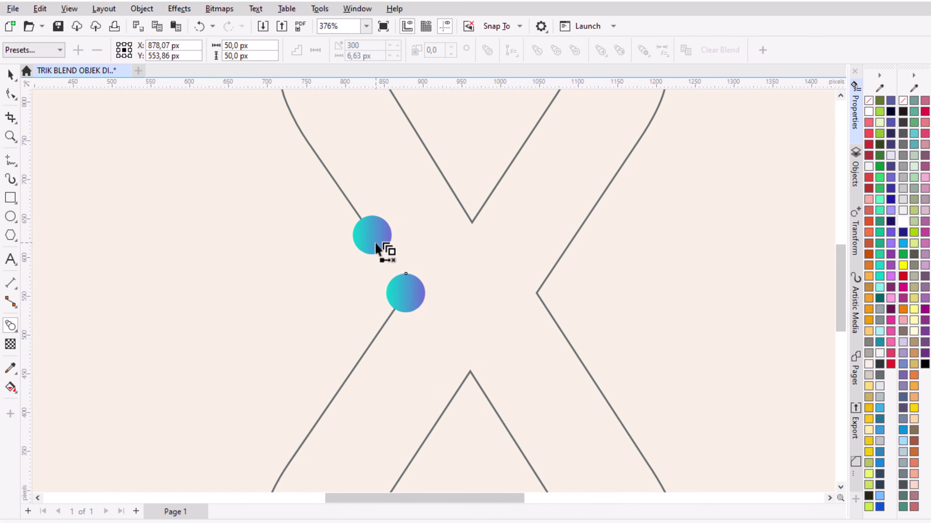
drag(383, 247, 392, 290)
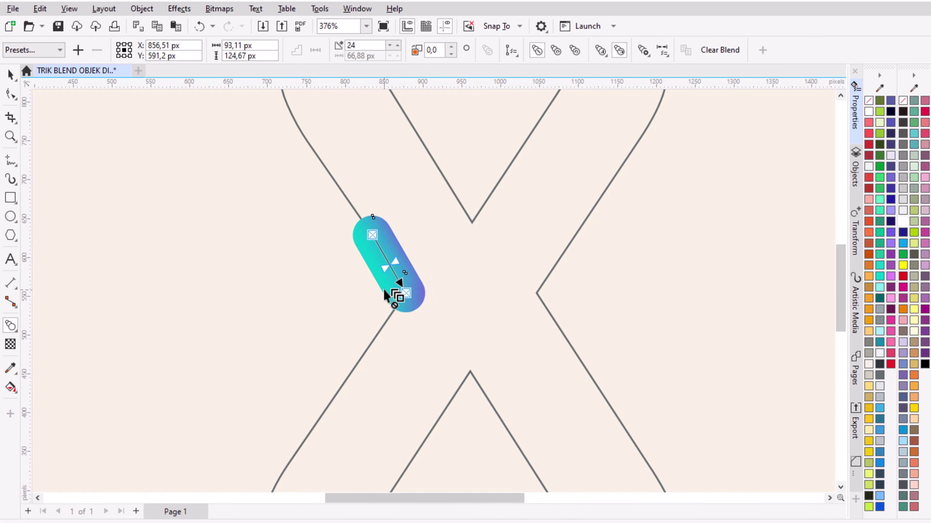
- Assign the open X curve as the blend's new path and blend along the full path
click(513, 52)
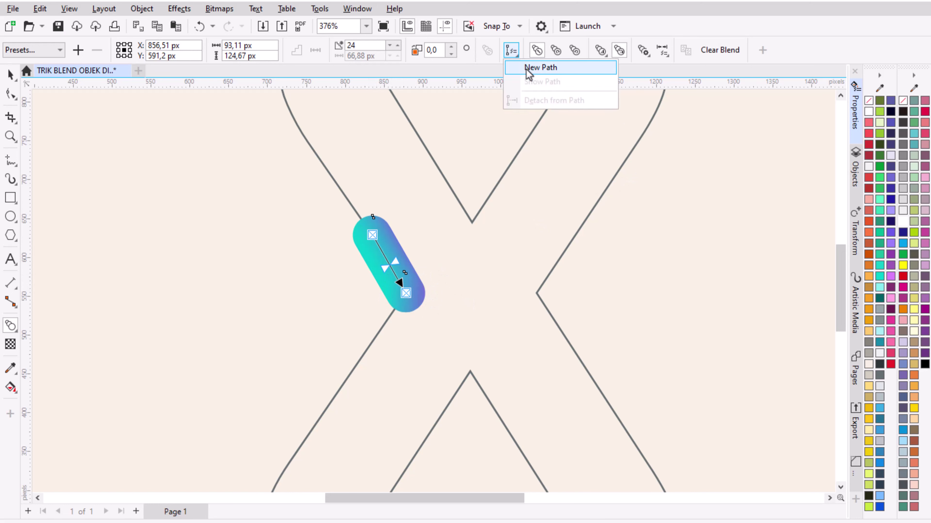
click(524, 70)
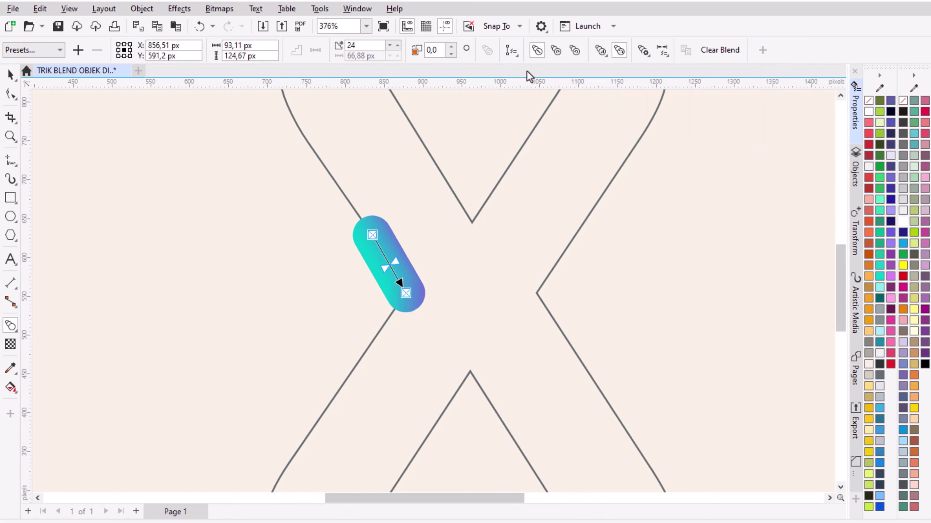
click(422, 138)
scroll(409, 233, down, 2)
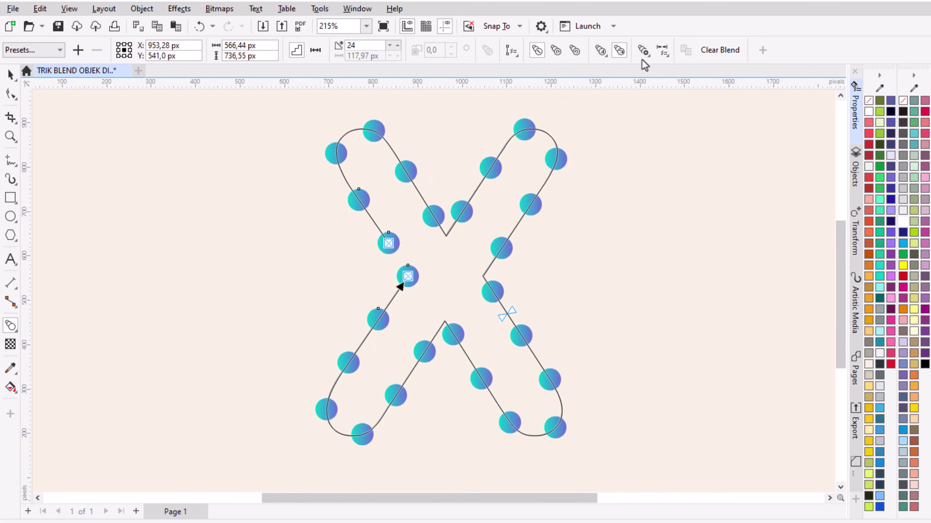
click(643, 50)
click(700, 127)
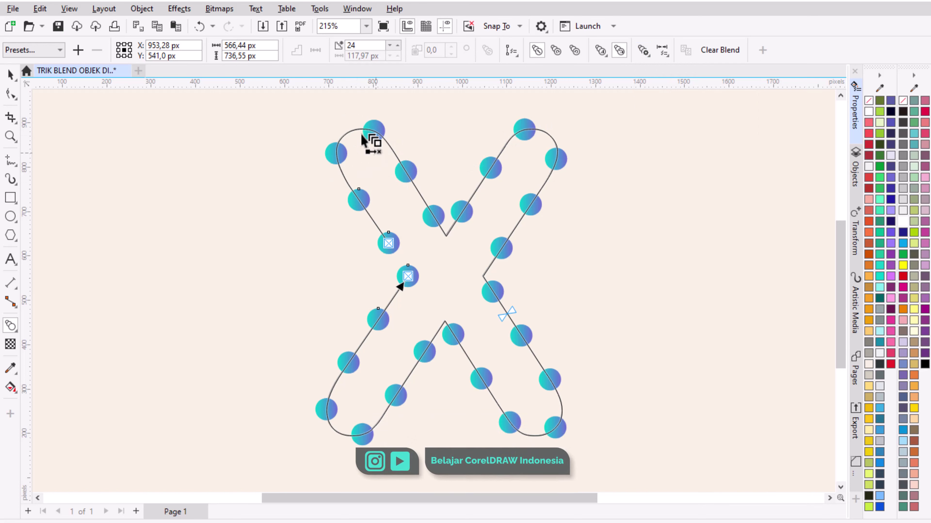
- Set the number of blend steps to 350
click(363, 45)
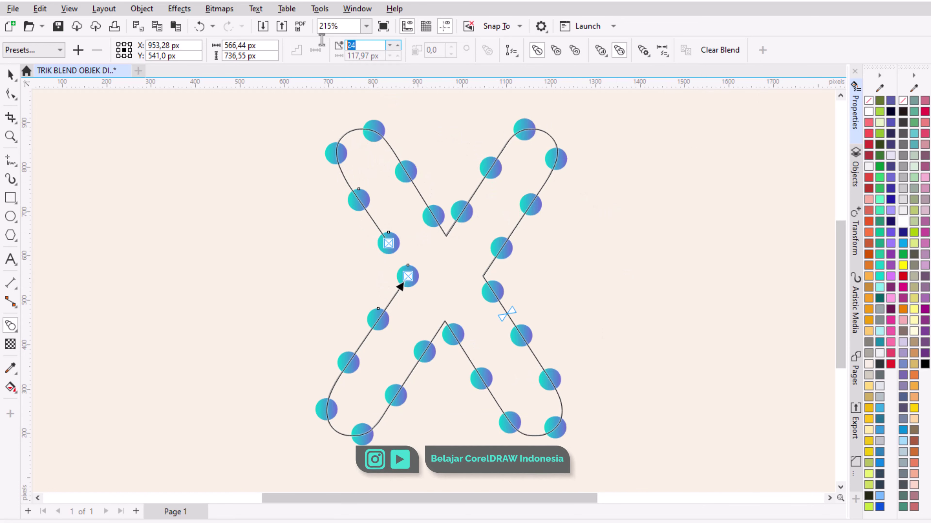
text(350)
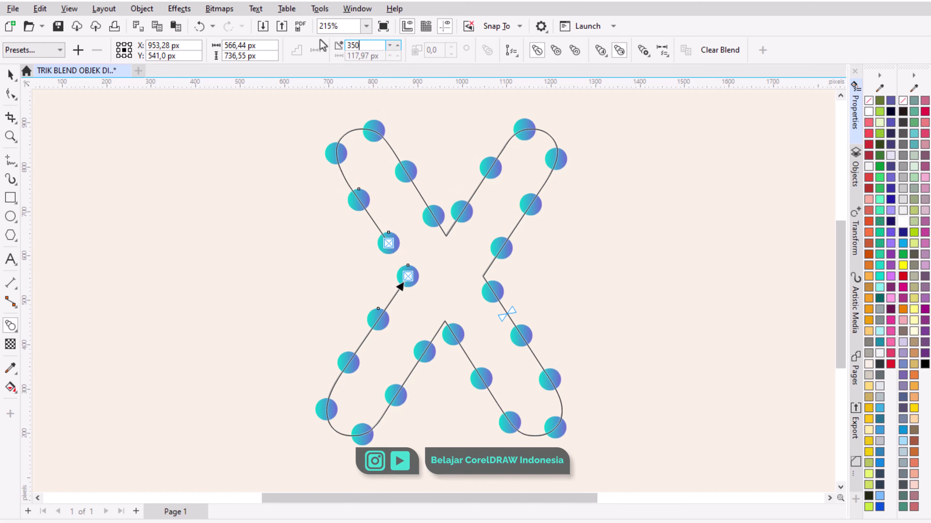
key(Return)
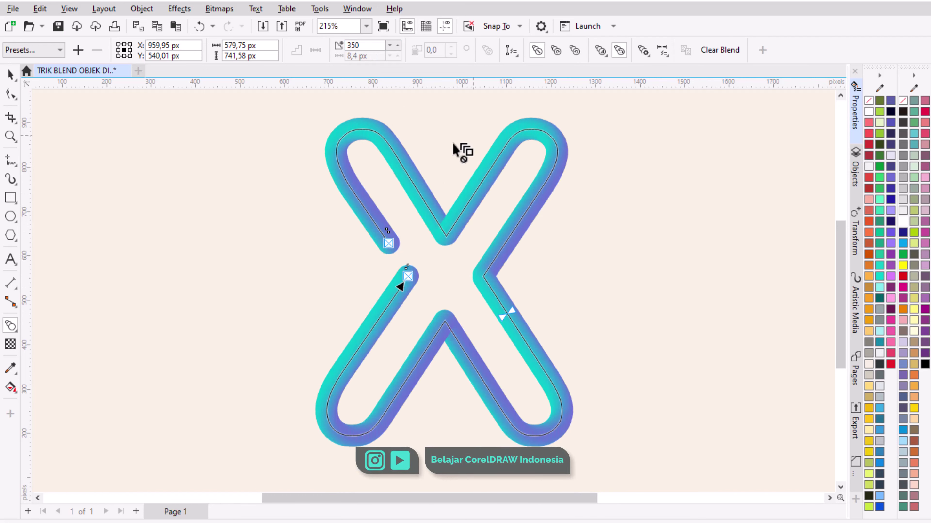
- Set the number of blend steps to 450 and deselect the finished blend
click(363, 45)
text(450)
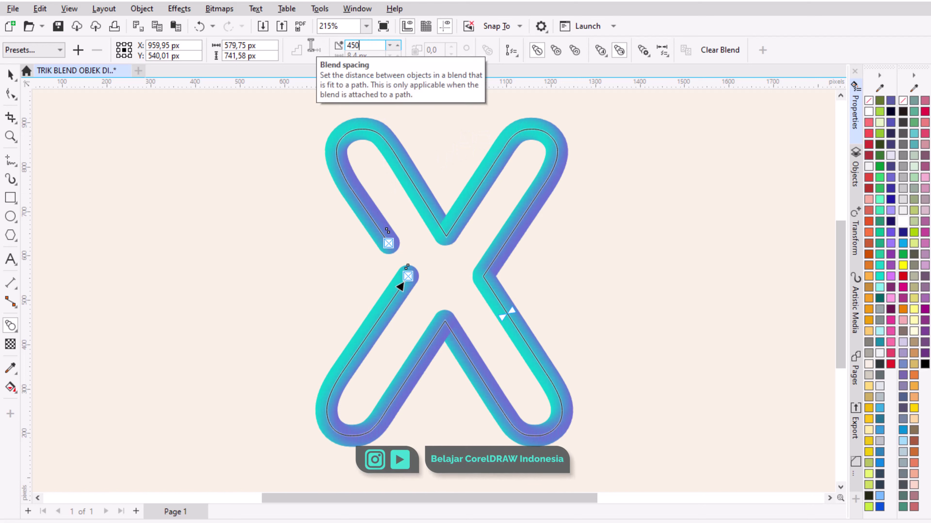
key(Return)
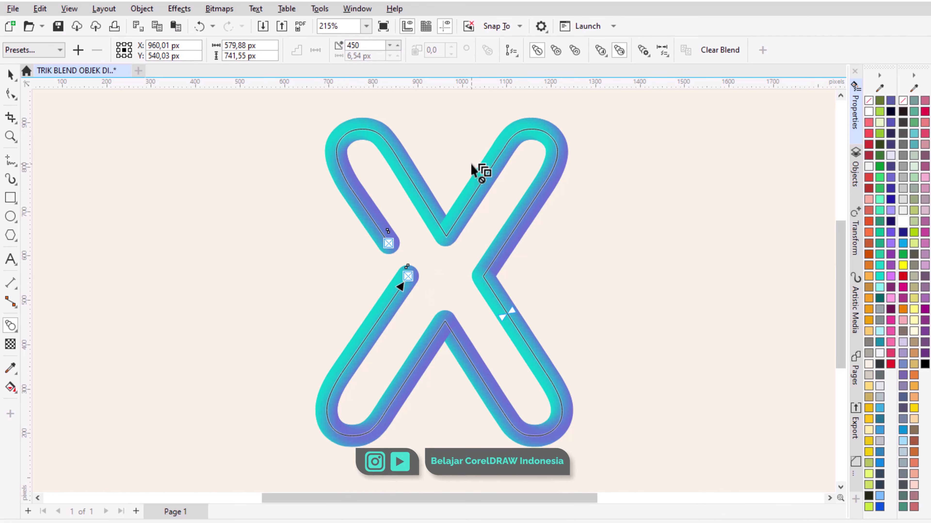
key(space)
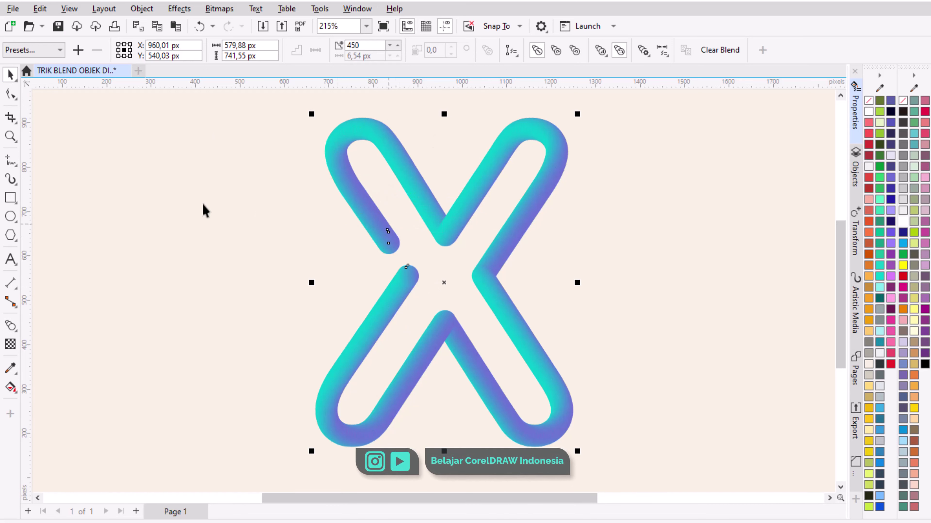
click(563, 250)
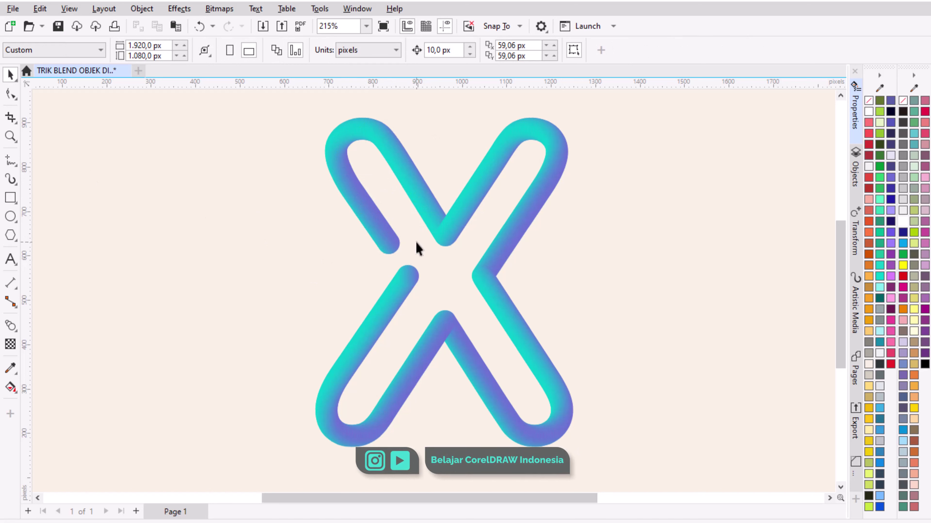
- Show the X blend's start object, show its end object, and clear the selection
scroll(416, 249, up, 2)
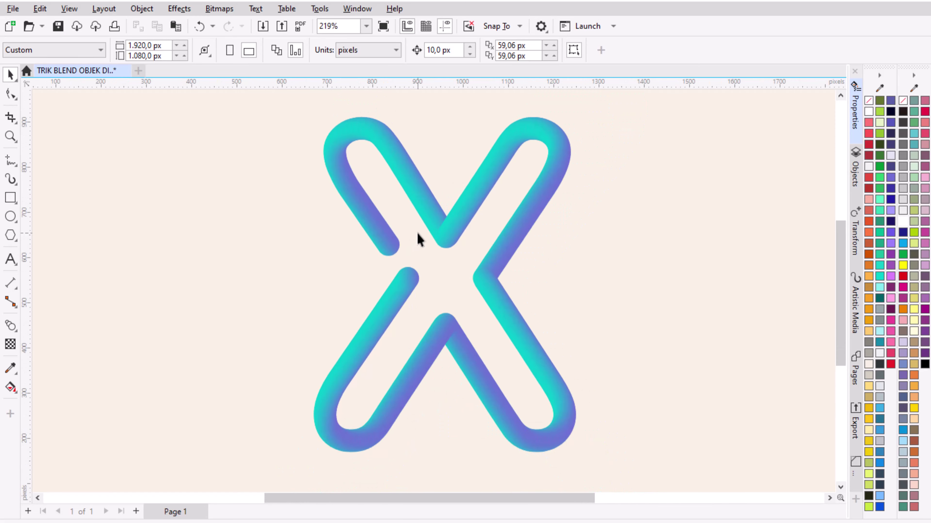
click(423, 196)
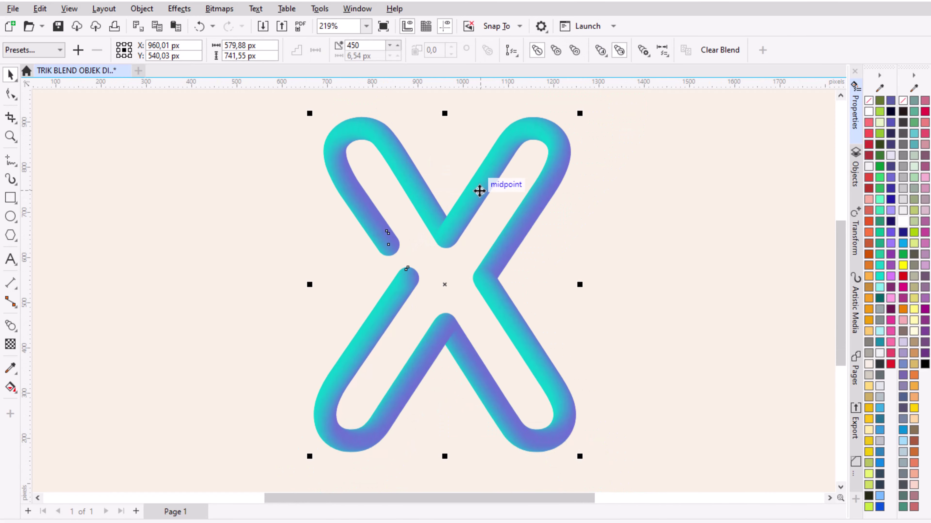
click(663, 51)
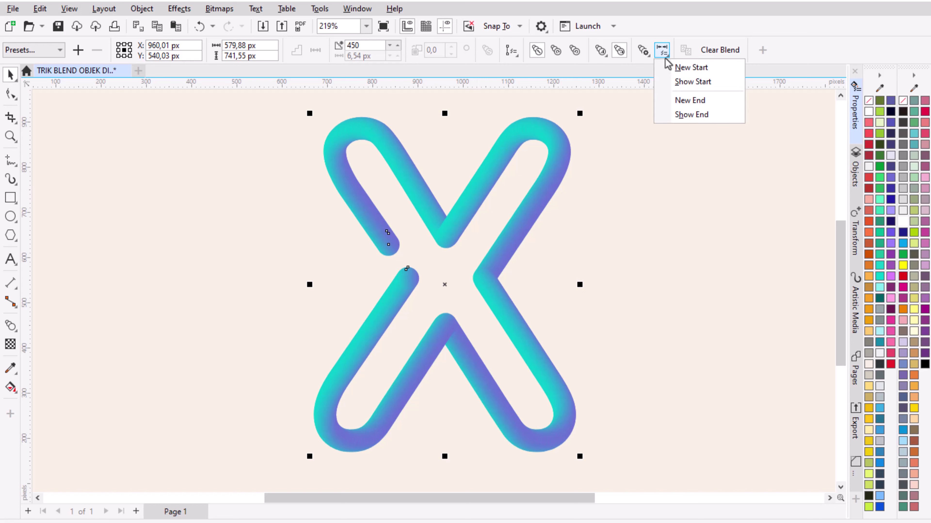
click(691, 87)
click(491, 185)
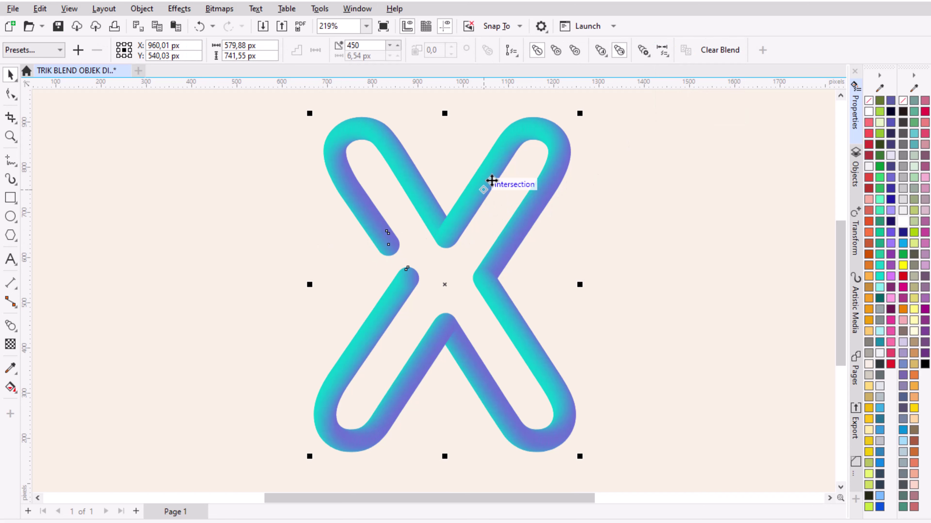
click(662, 50)
click(690, 115)
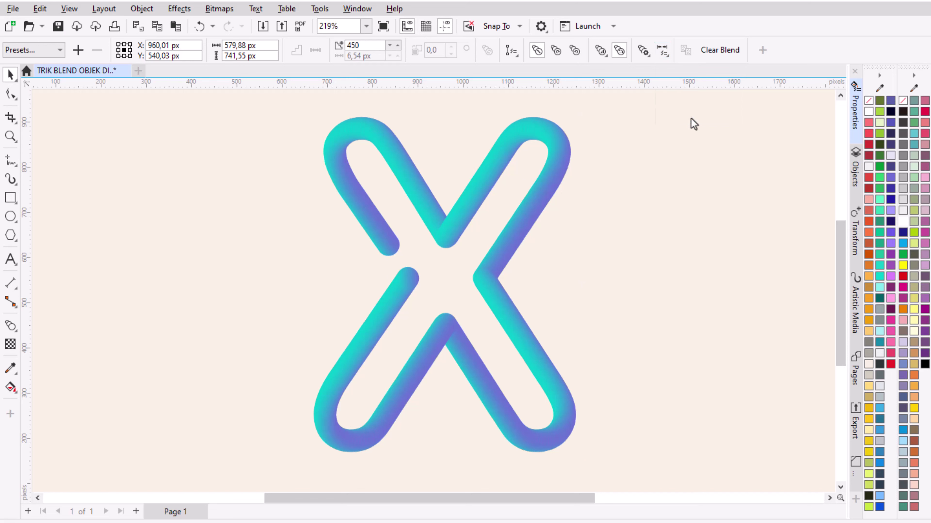
click(655, 228)
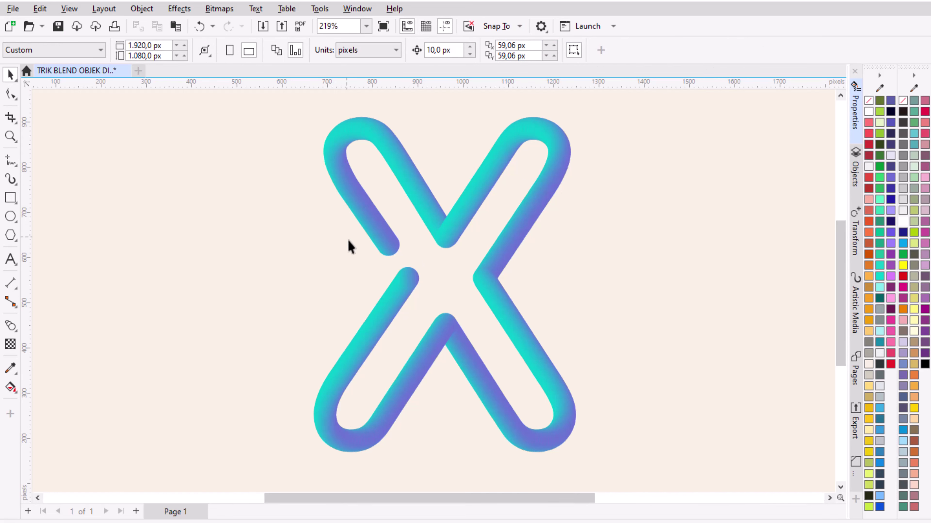
- Select the blend's circle at the end of the upper-left stroke and enlarge it to 75 px and then 100 px
scroll(387, 262, up, 2)
drag(439, 266, 439, 265)
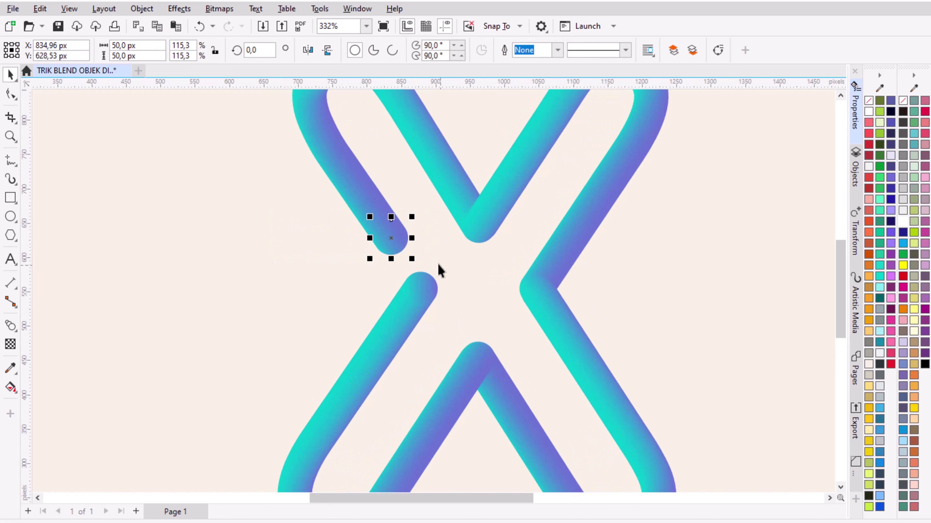
drag(307, 256, 481, 317)
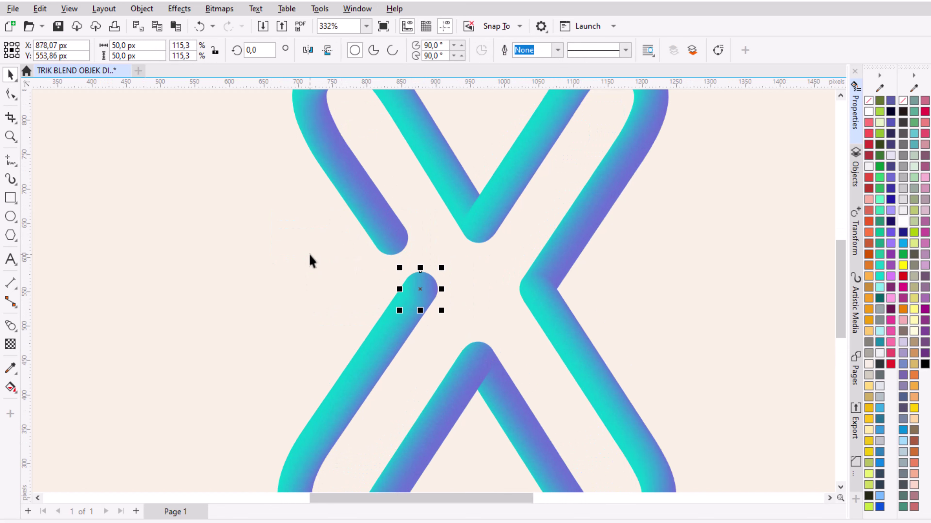
drag(287, 208, 449, 274)
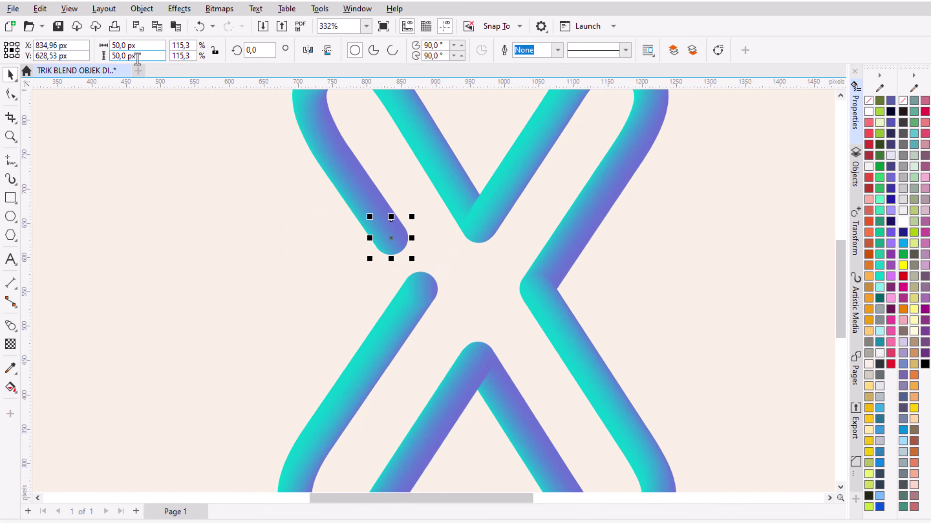
click(111, 45)
text(75)
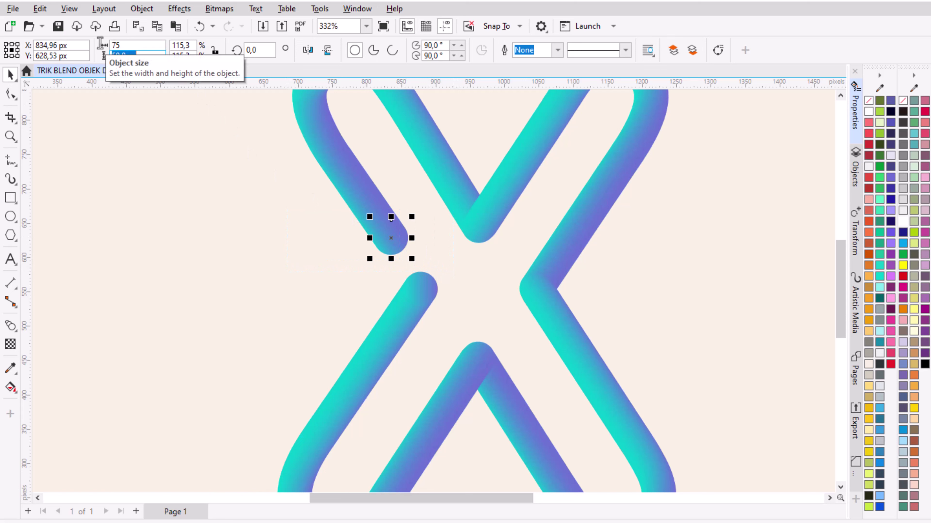
key(Return)
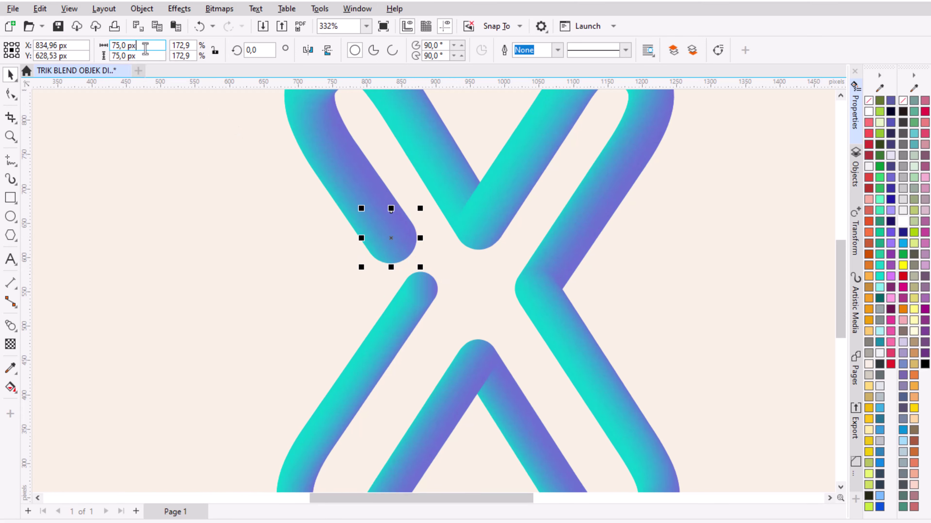
text(100)
key(Return)
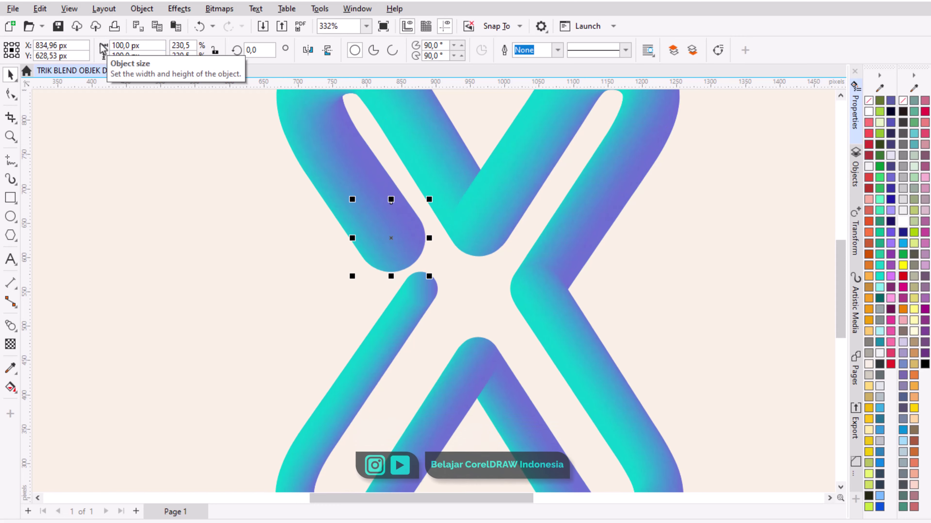
- Change the teal color of the enlarged circle's gradient fill to pinkish purple
scroll(348, 249, down, 3)
scroll(364, 239, up, 1)
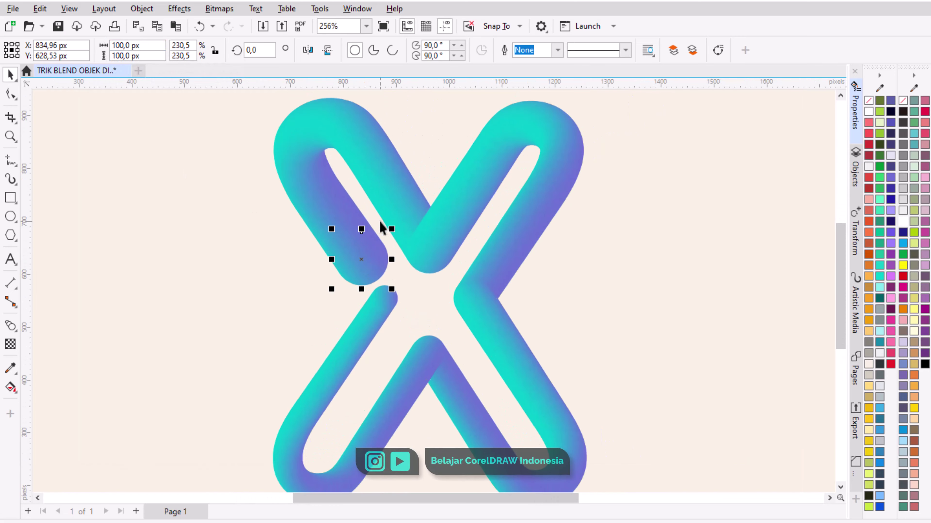
scroll(348, 262, up, 1)
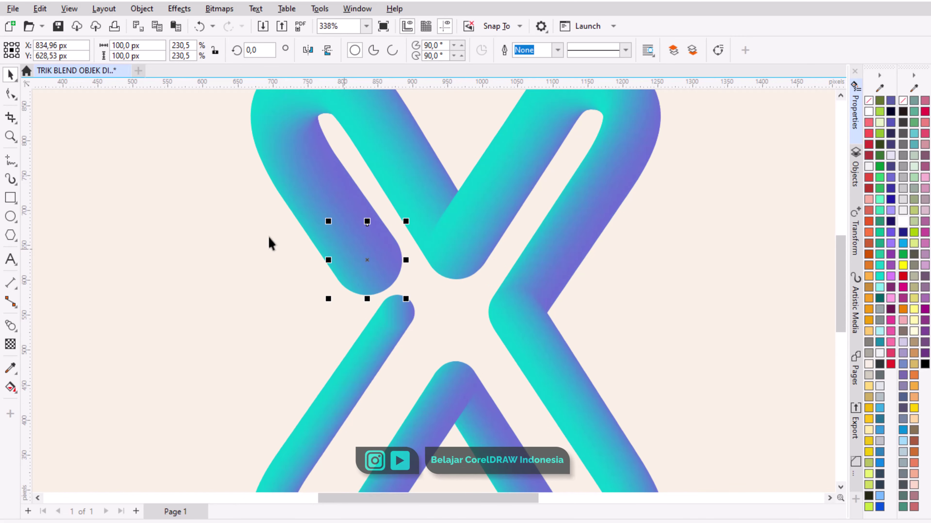
click(11, 388)
click(331, 262)
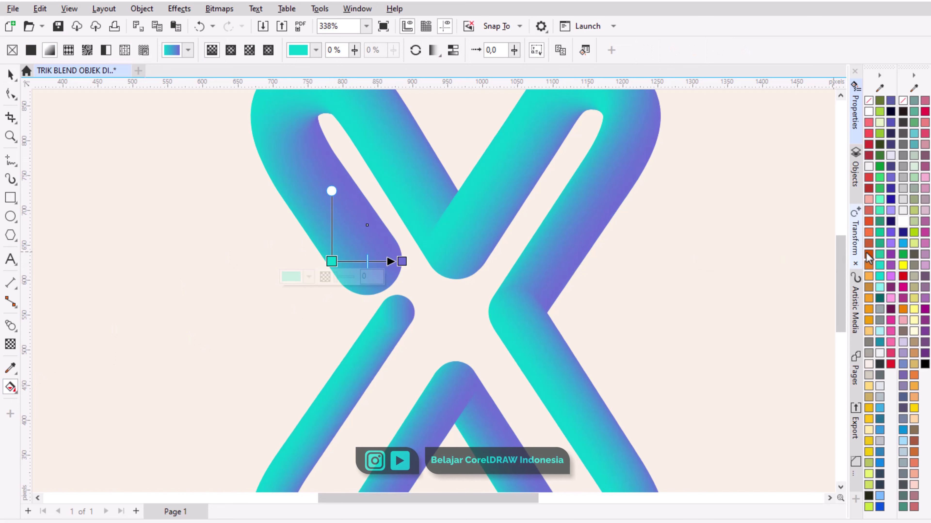
click(891, 278)
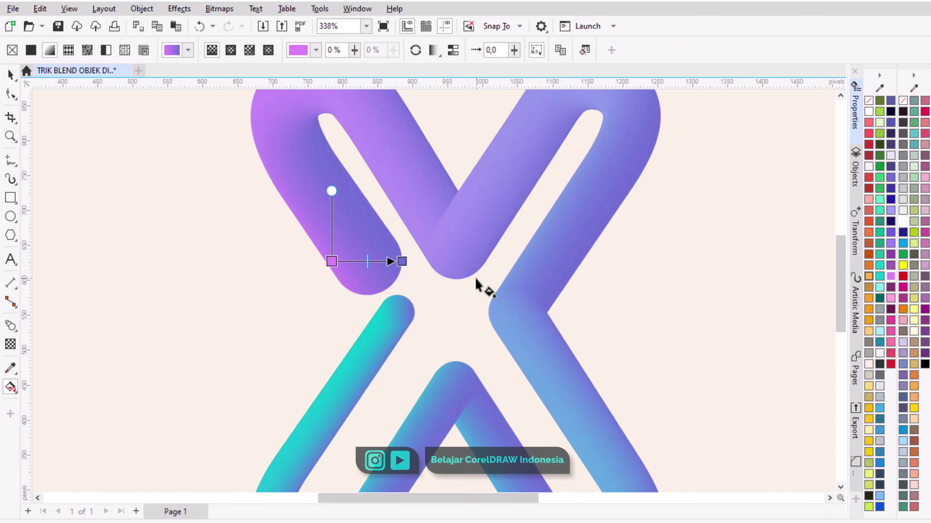
scroll(473, 284, down, 2)
click(8, 75)
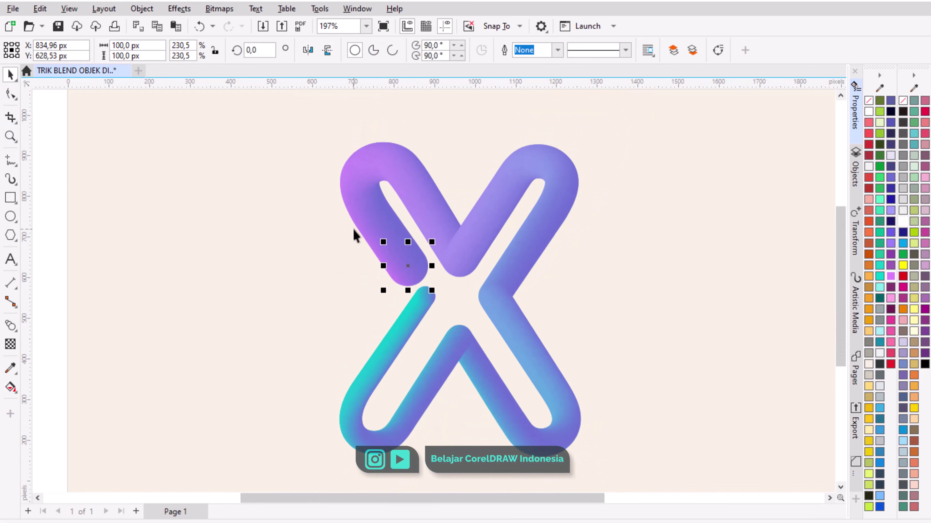
- Select the path that the X blend follows using Show Path
scroll(381, 233, down, 1)
scroll(383, 232, up, 2)
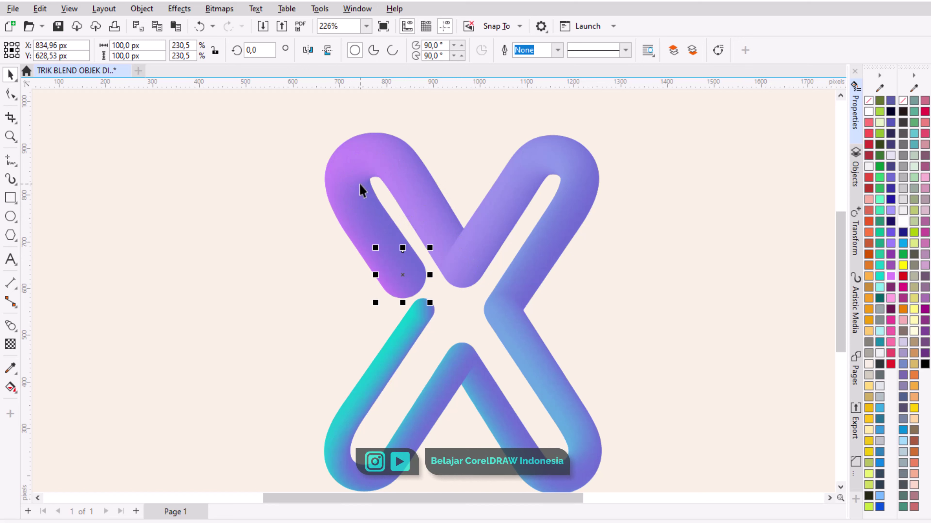
click(414, 200)
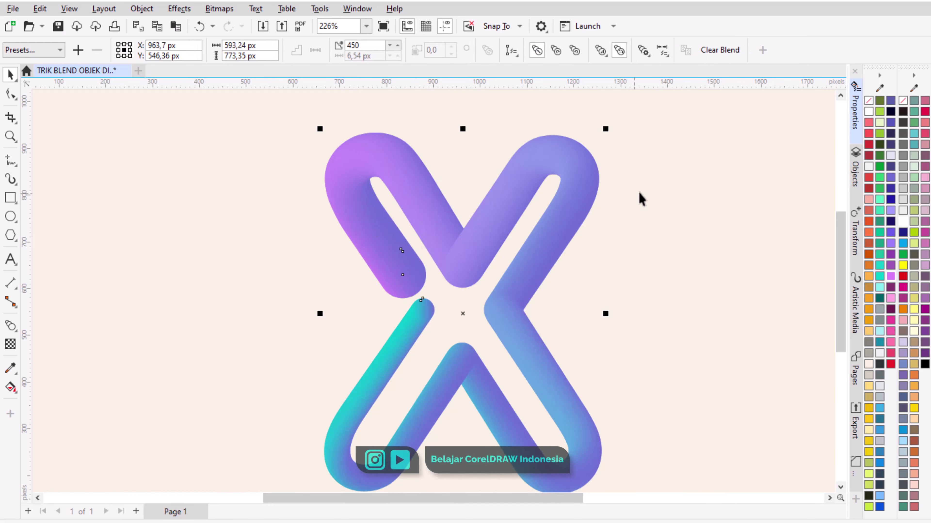
click(643, 198)
click(421, 187)
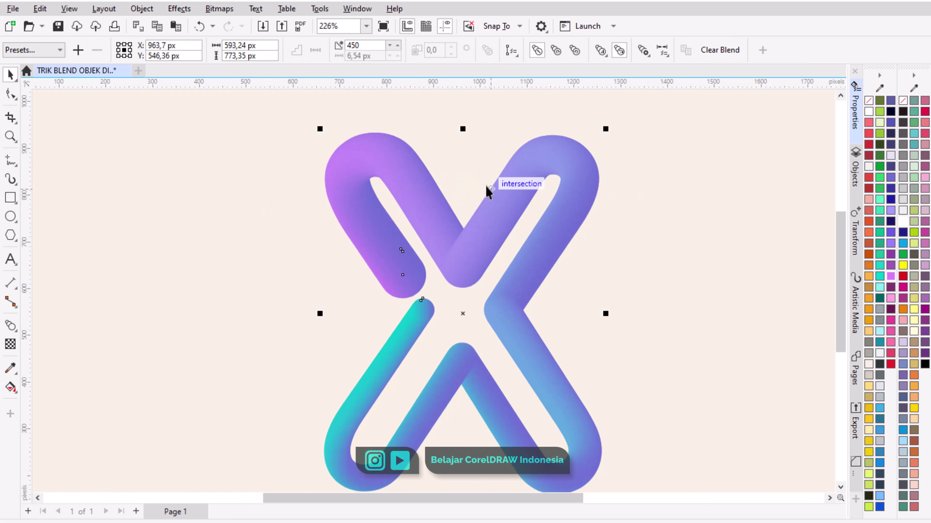
click(511, 51)
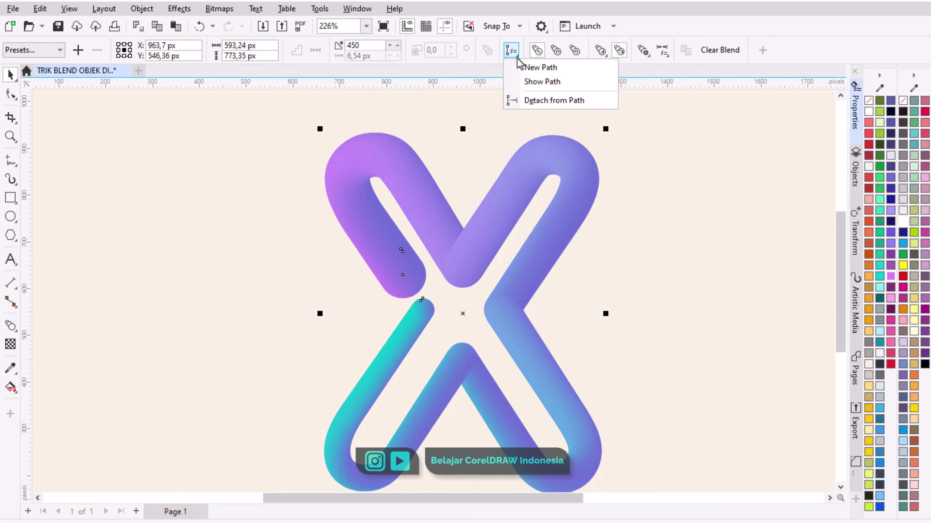
click(550, 85)
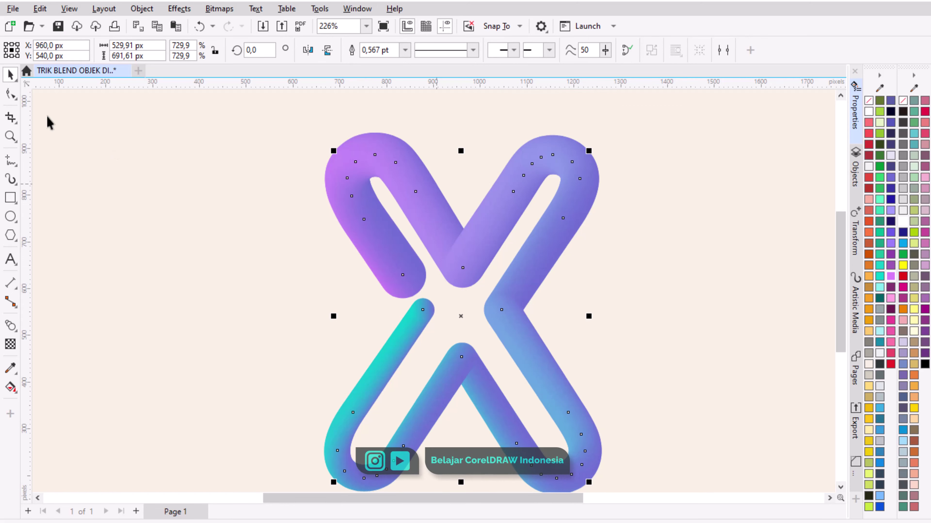
- Add a node to the path's upper-left inner segment and move it outward and down to form a corner
click(11, 94)
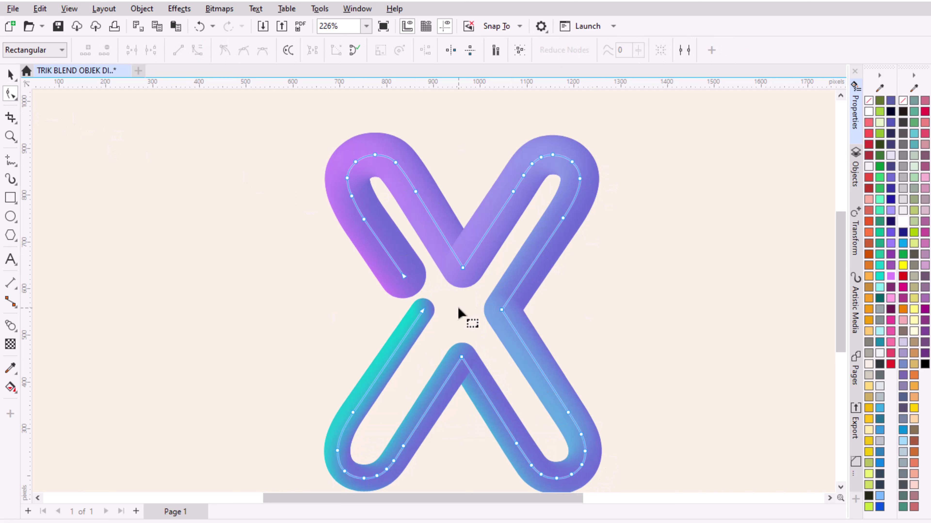
click(381, 243)
click(85, 53)
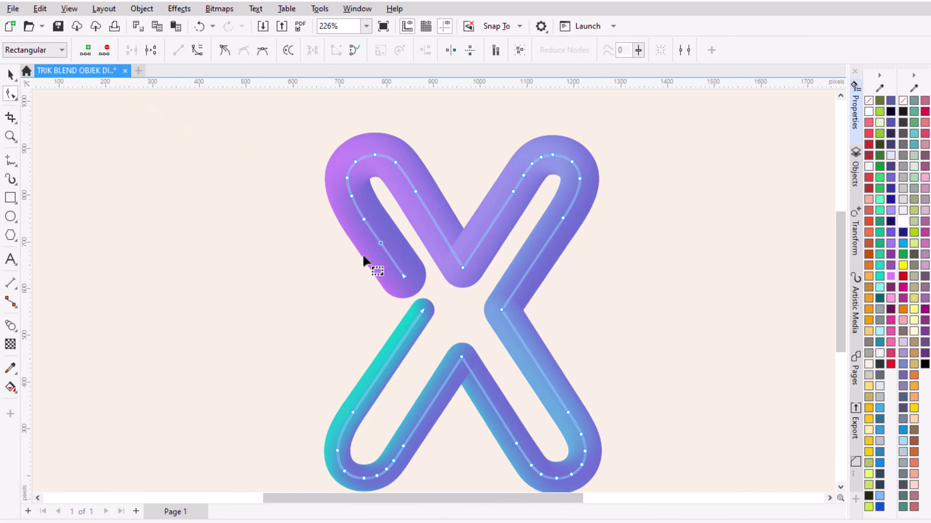
drag(381, 244, 337, 274)
- Select the node at the path's upper center notch and move it slightly upward
scroll(514, 199, up, 2)
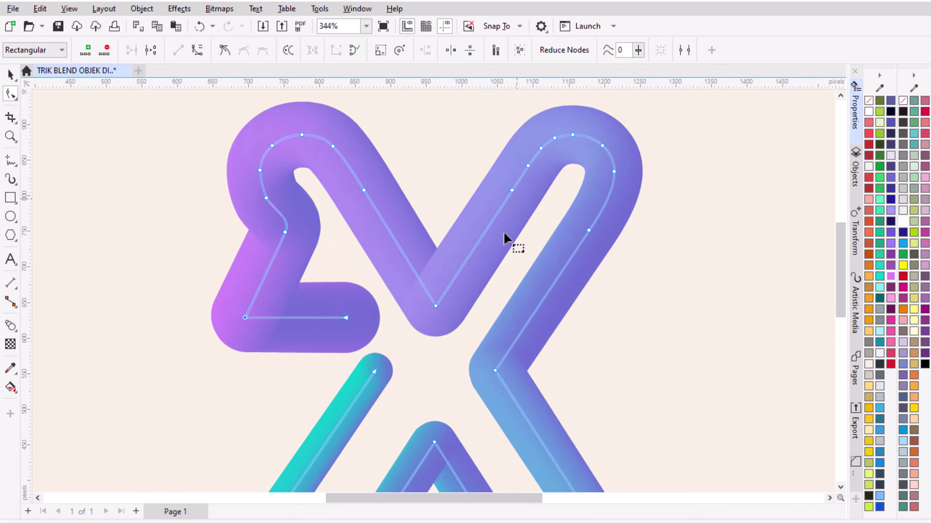
drag(416, 305, 461, 343)
drag(439, 309, 434, 283)
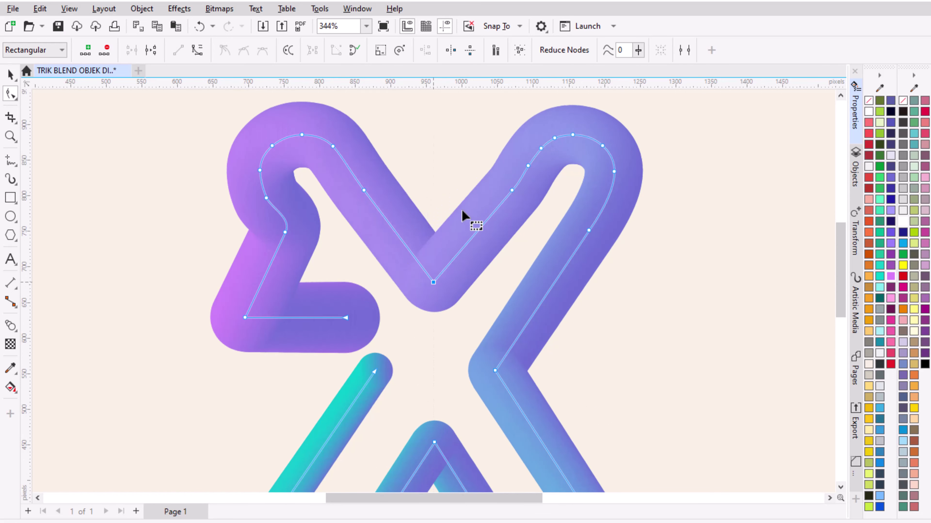
- Add a node on the path's lower-right stroke and pull it outward, away from the center
scroll(519, 358, down, 2)
scroll(513, 357, up, 2)
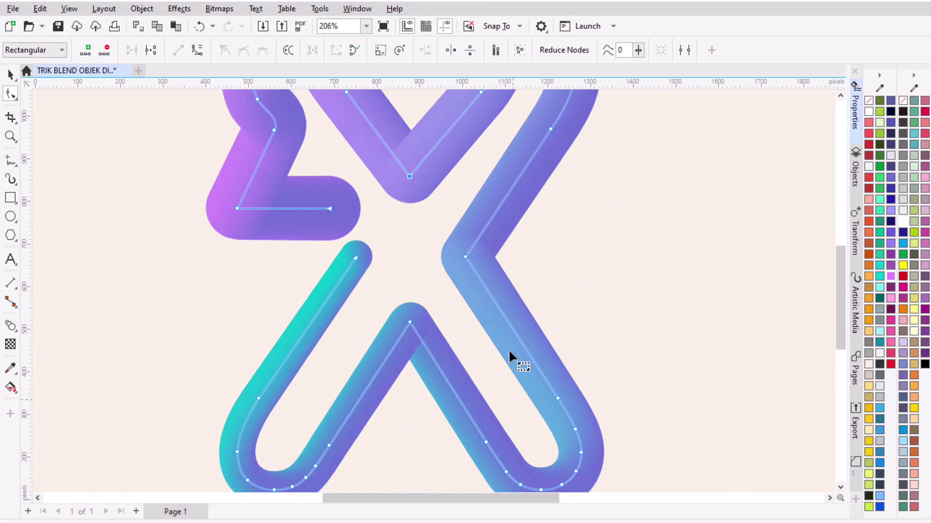
click(517, 337)
click(519, 338)
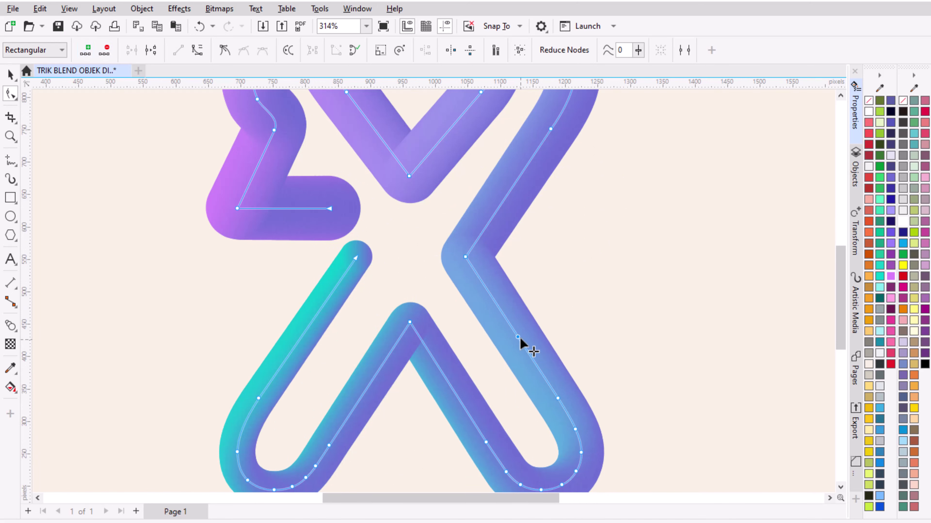
drag(517, 340, 580, 313)
- Convert the path's lower-left inner segment to a curve, bend it, and leave node editing with the whole page shown
scroll(507, 332, down, 3)
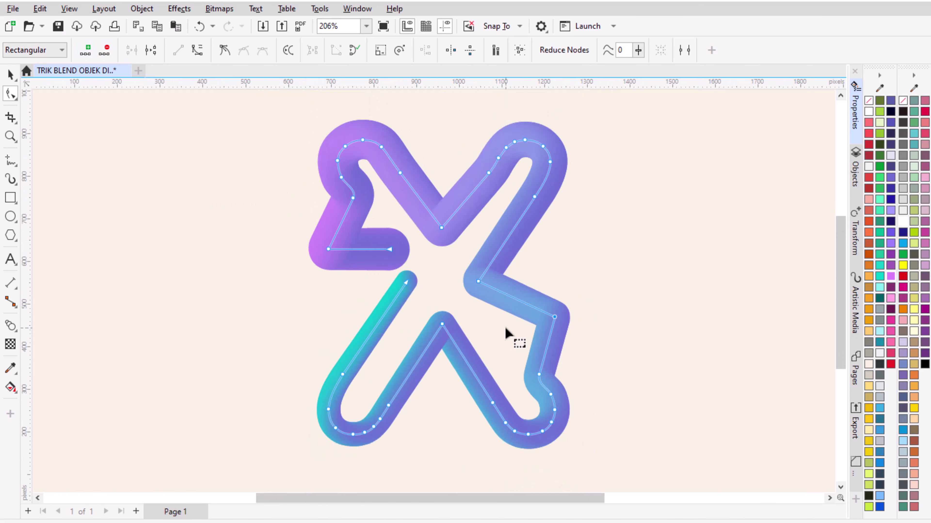
scroll(379, 351, up, 2)
click(370, 310)
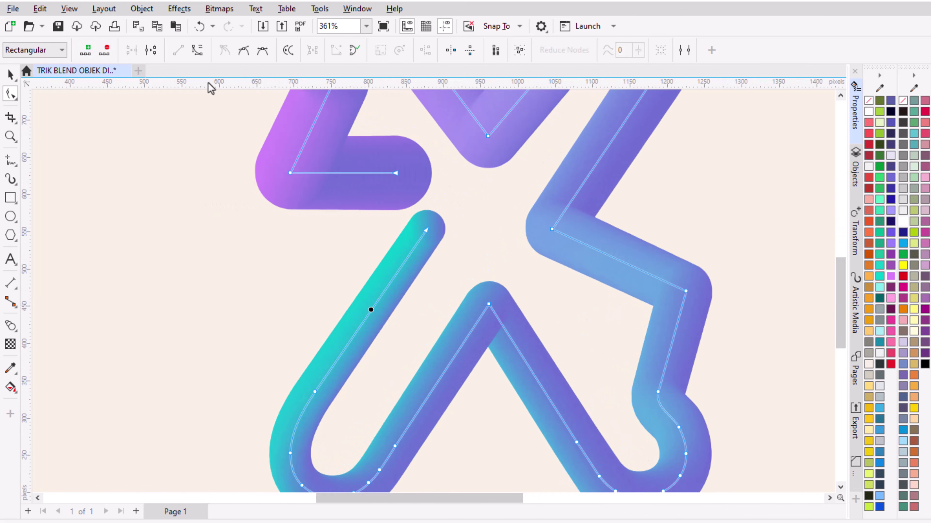
drag(370, 310, 380, 339)
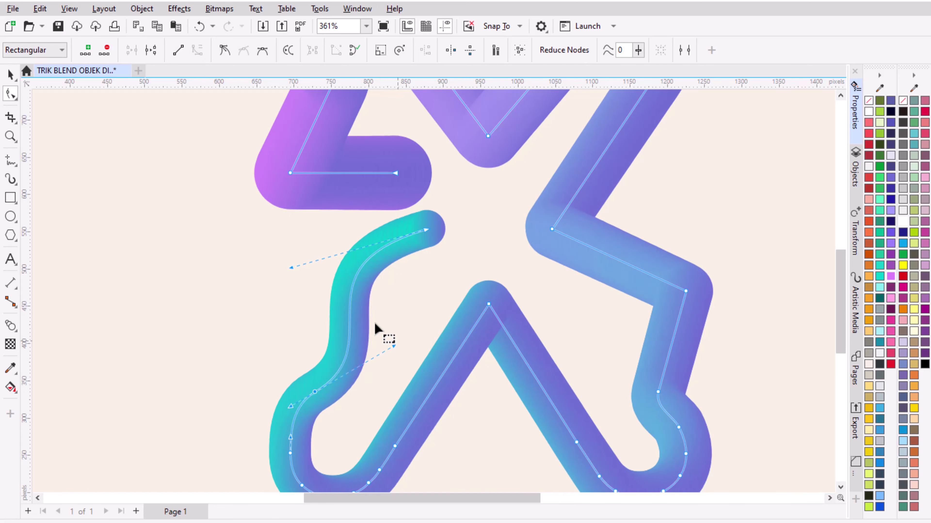
key(space)
key(shift+F4)
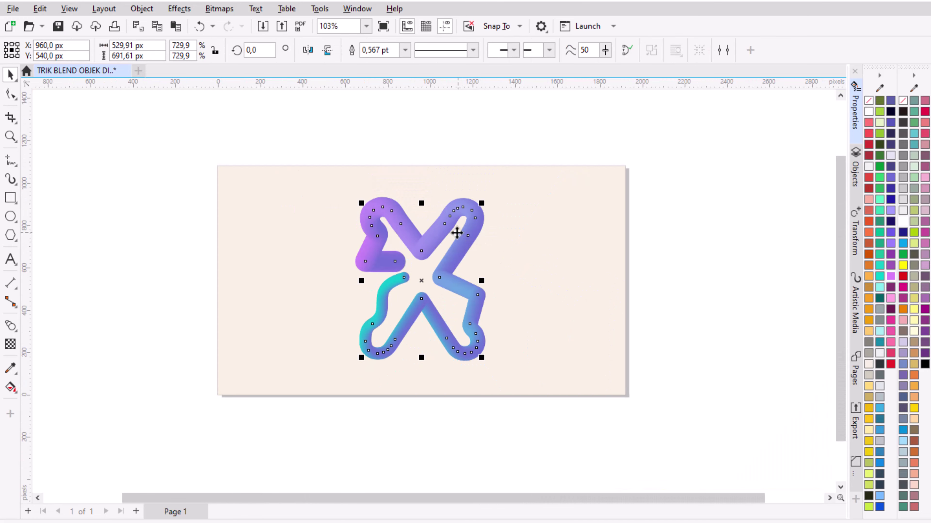